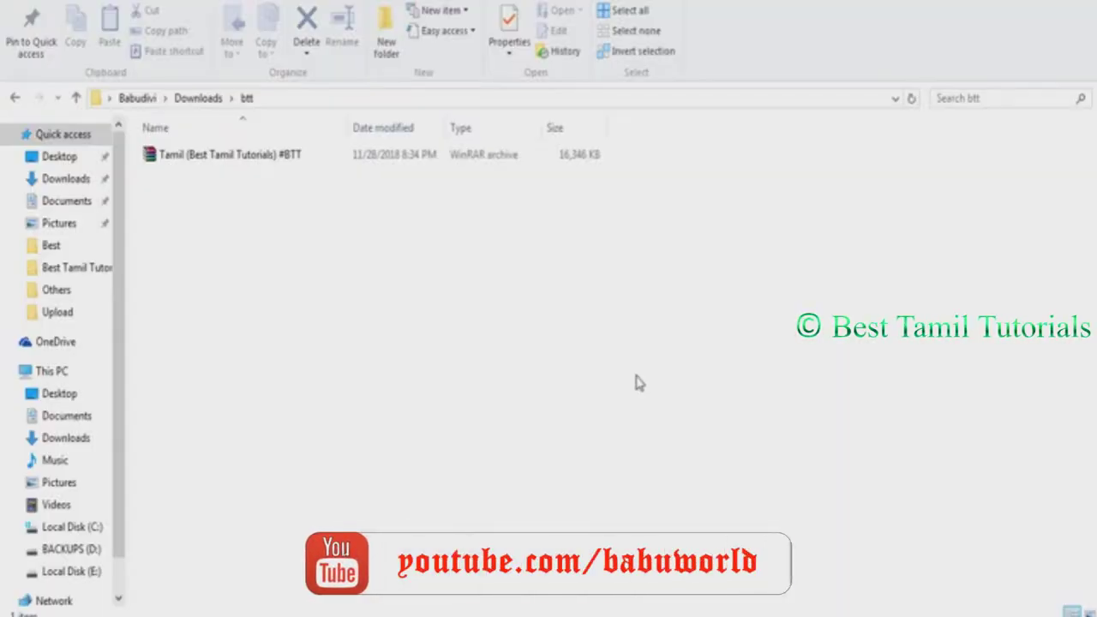
Raise the volume, extract the Tamil (Best Tamil Tutorials) #BTT archive to its own folder, and open it.
key("XF86AudioRaiseVolume")
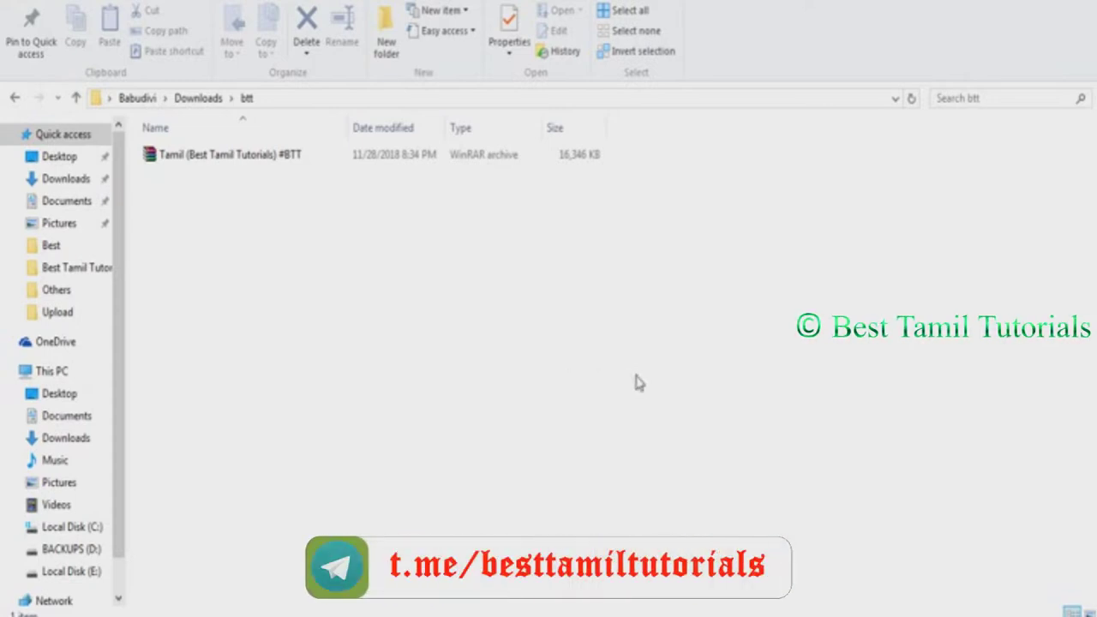
key("XF86AudioRaiseVolume")
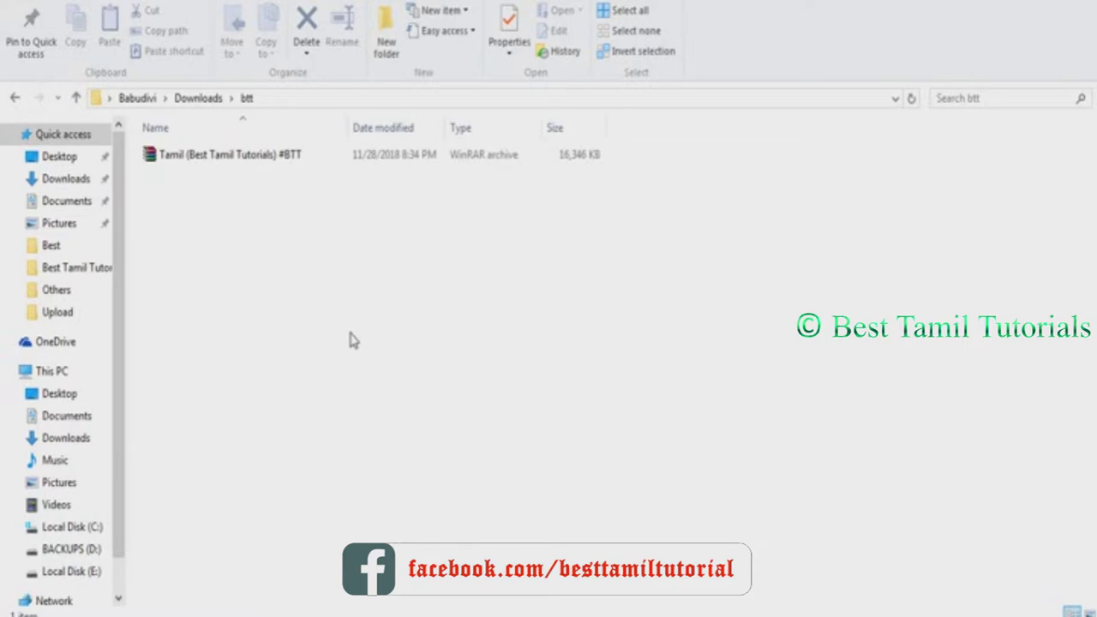
left_click(278, 164)
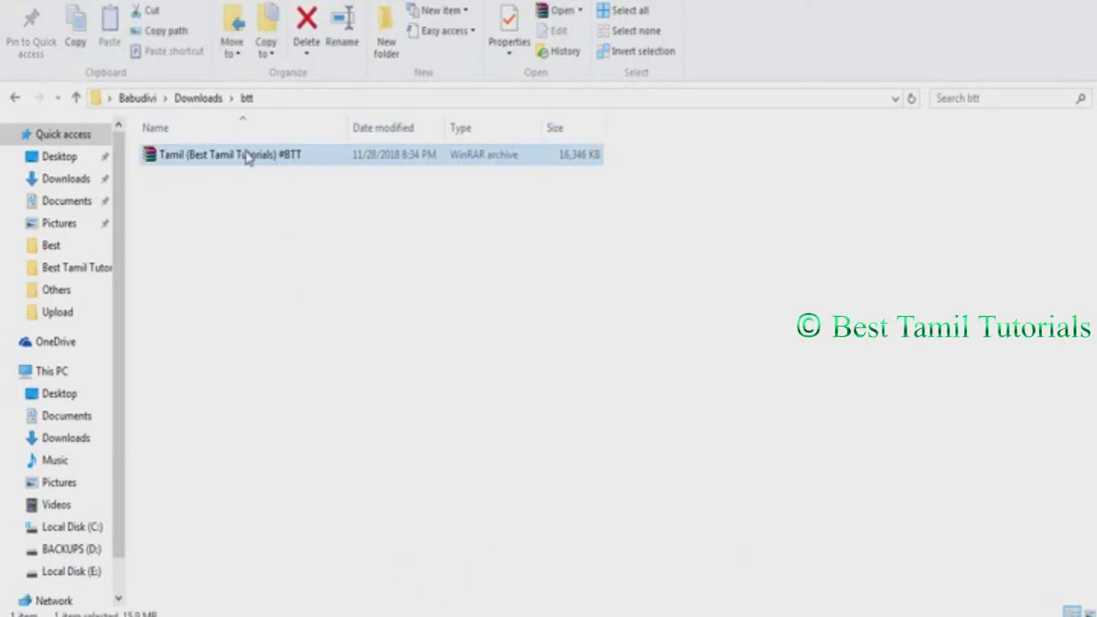
right_click(245, 153)
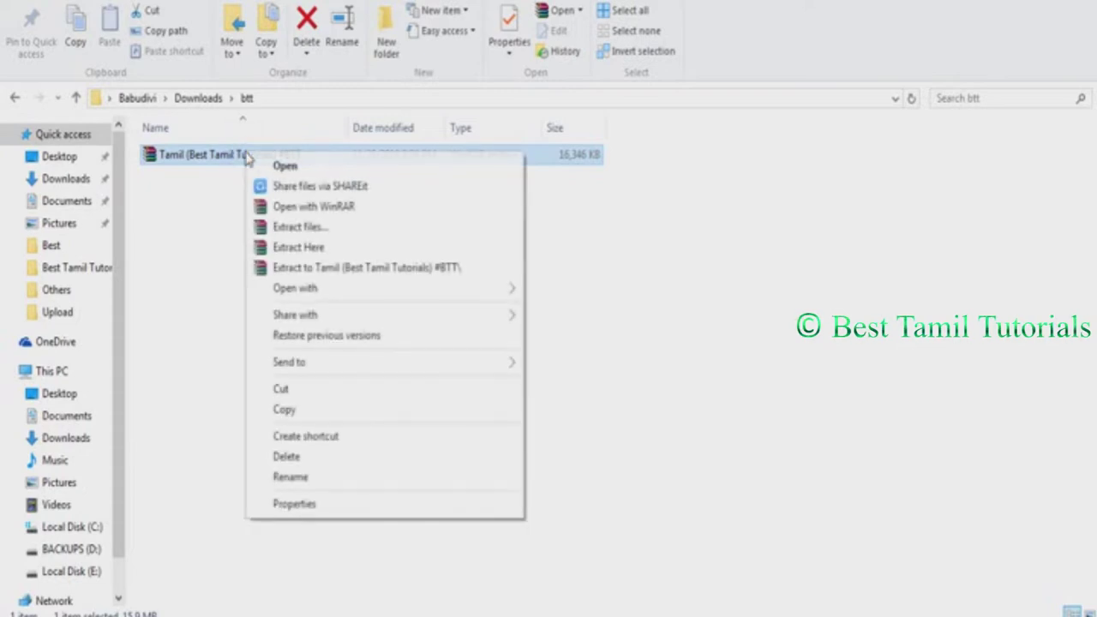
left_click(303, 270)
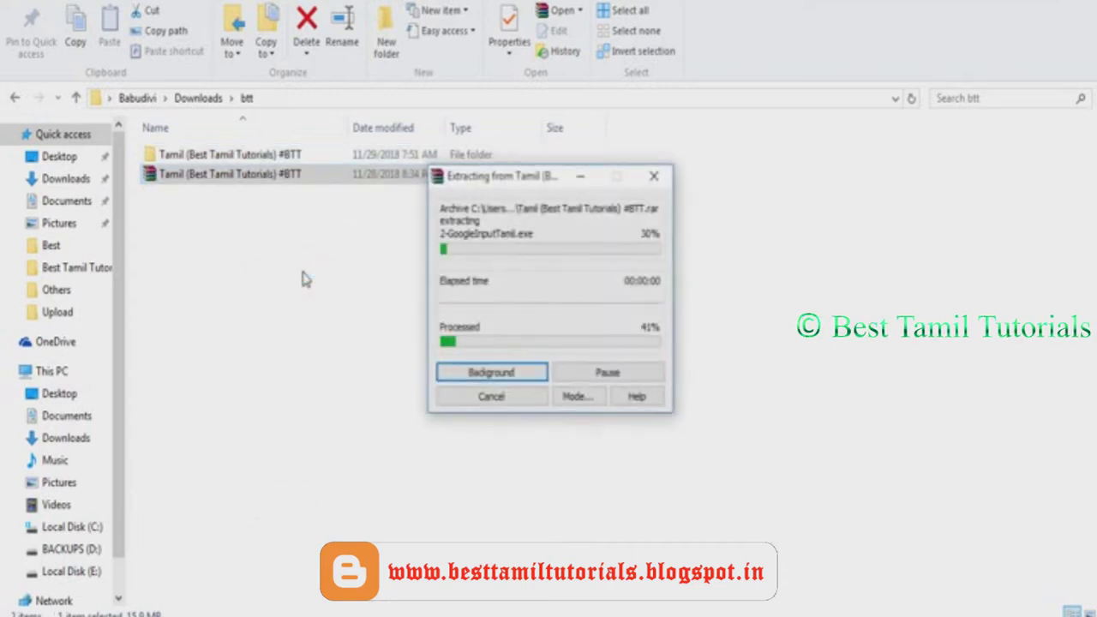
key("Up")
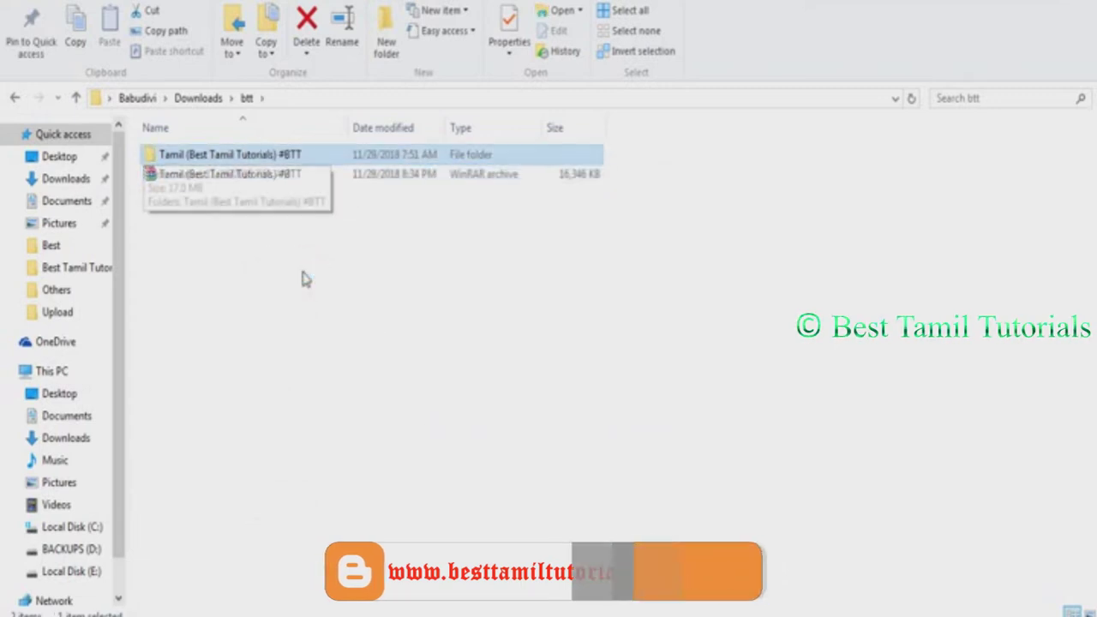
key("Return")
key("Down")
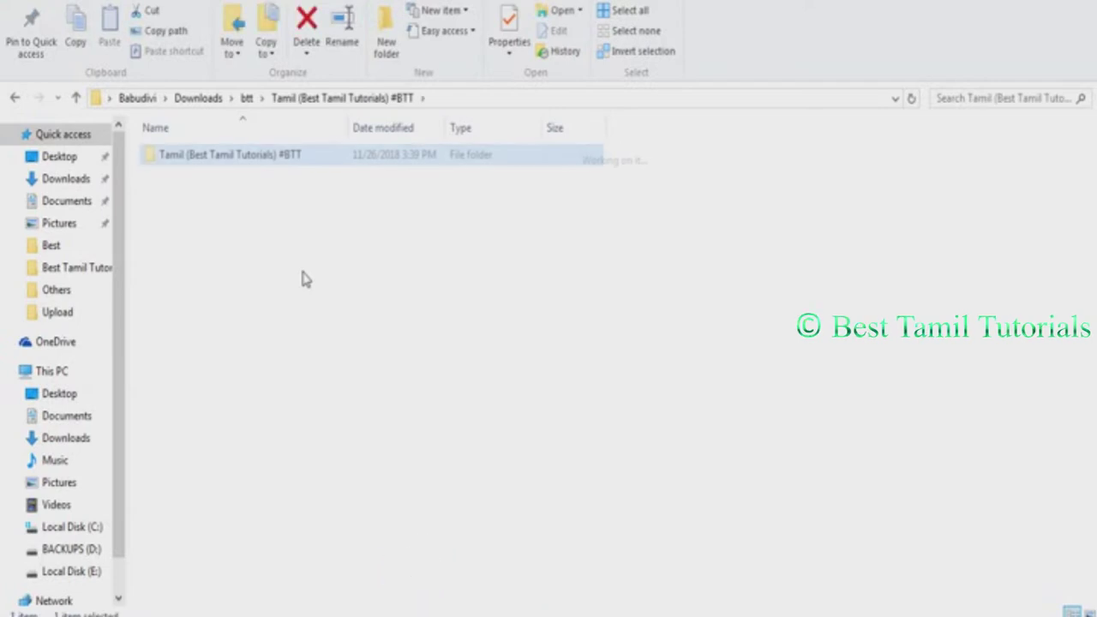
Install Google Input Tools by running 1-GoogleInputTools and finishing its setup.
key("Return")
key("Down")
key("Up")
key("Down")
key("Up")
key("Down")
key("Up")
key("Return")
key("alt+y")
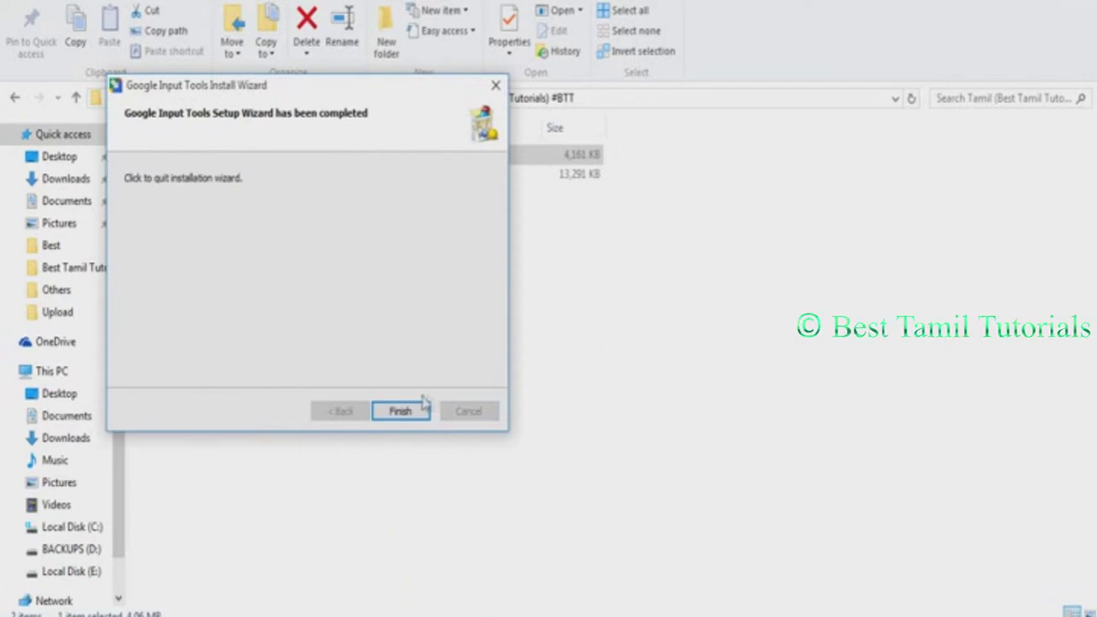
left_click(401, 411)
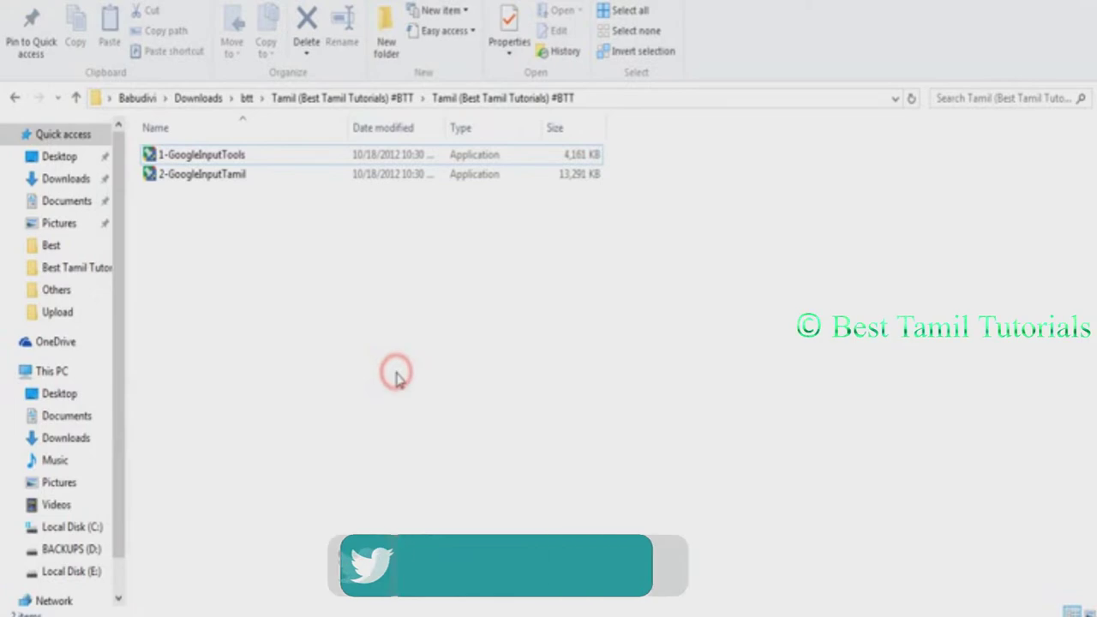
Install the Tamil input package by running 2-GoogleInputTamil and finishing its setup.
key("Down")
key("Return")
key("alt+y")
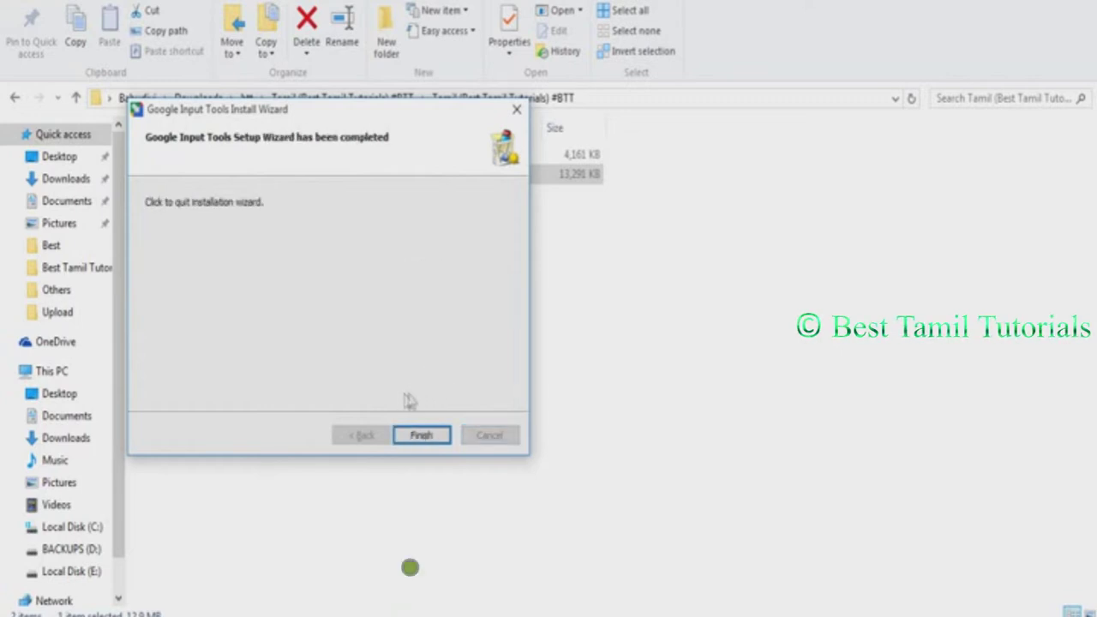
left_click(415, 435)
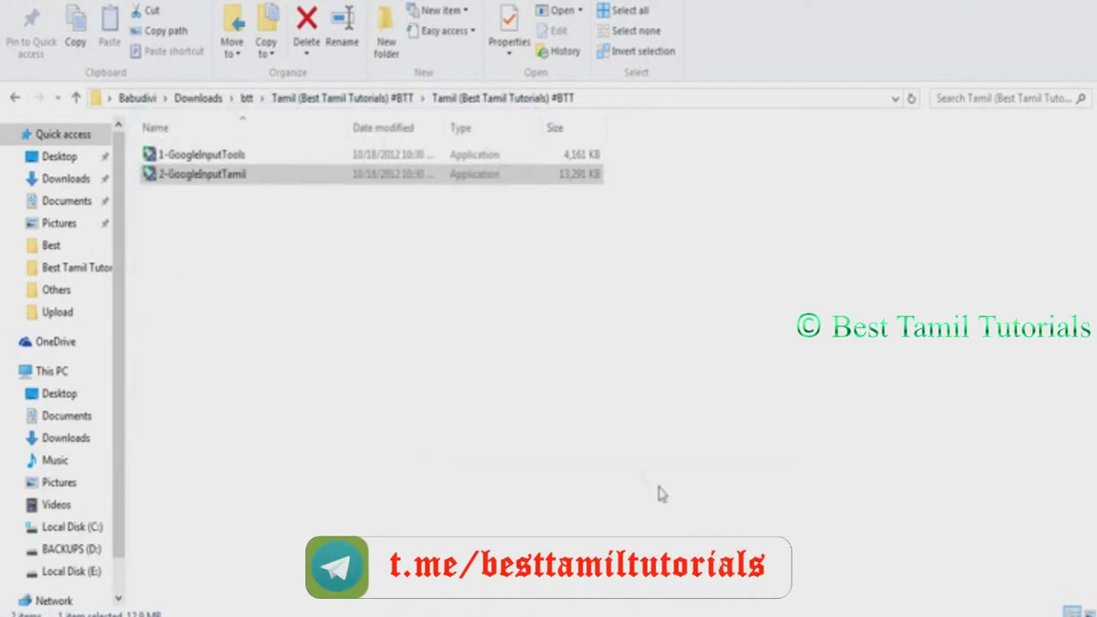
Search 'control' to reach Control Panel's Clock, Language and Region language preferences.
key("super")
type("control")
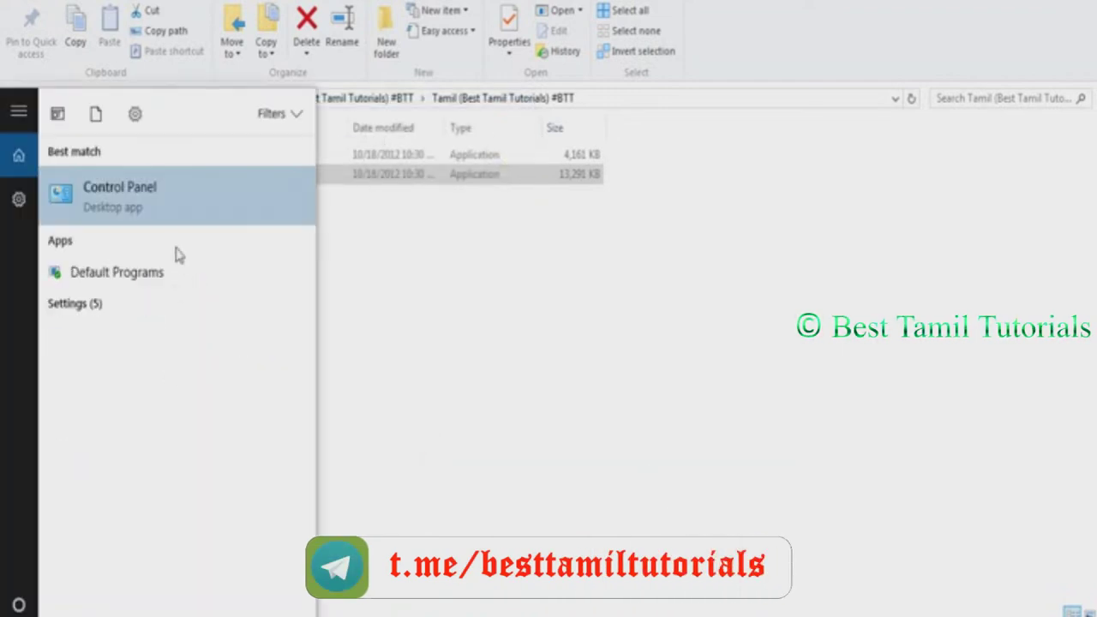
left_click(183, 210)
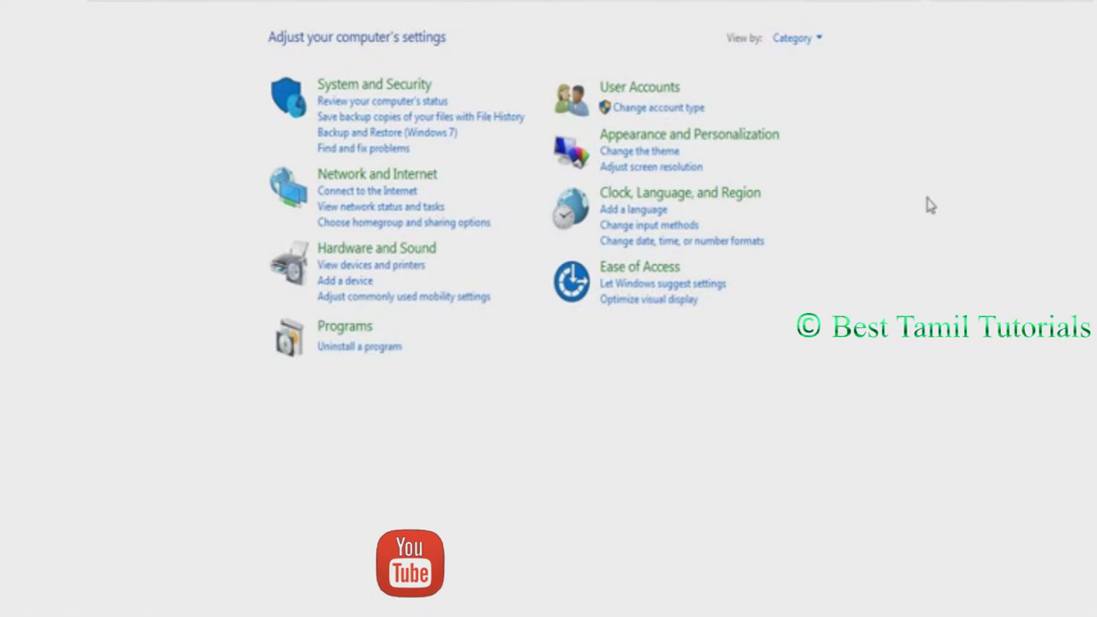
left_click(716, 203)
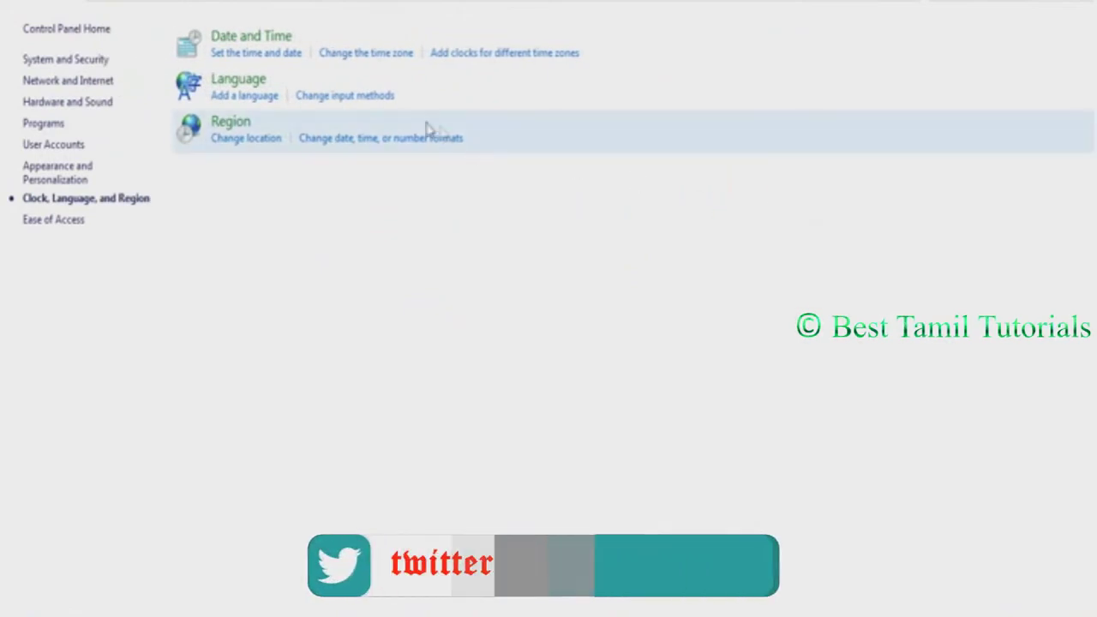
left_click(239, 81)
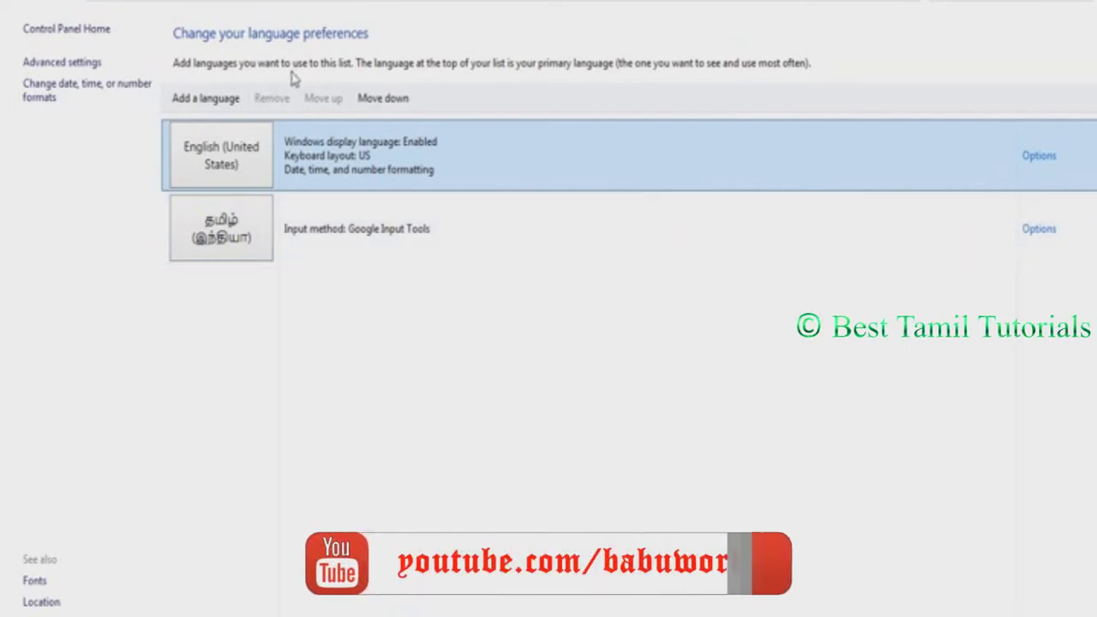
Browse the Add a language list, then cancel without adding anything.
left_click(225, 98)
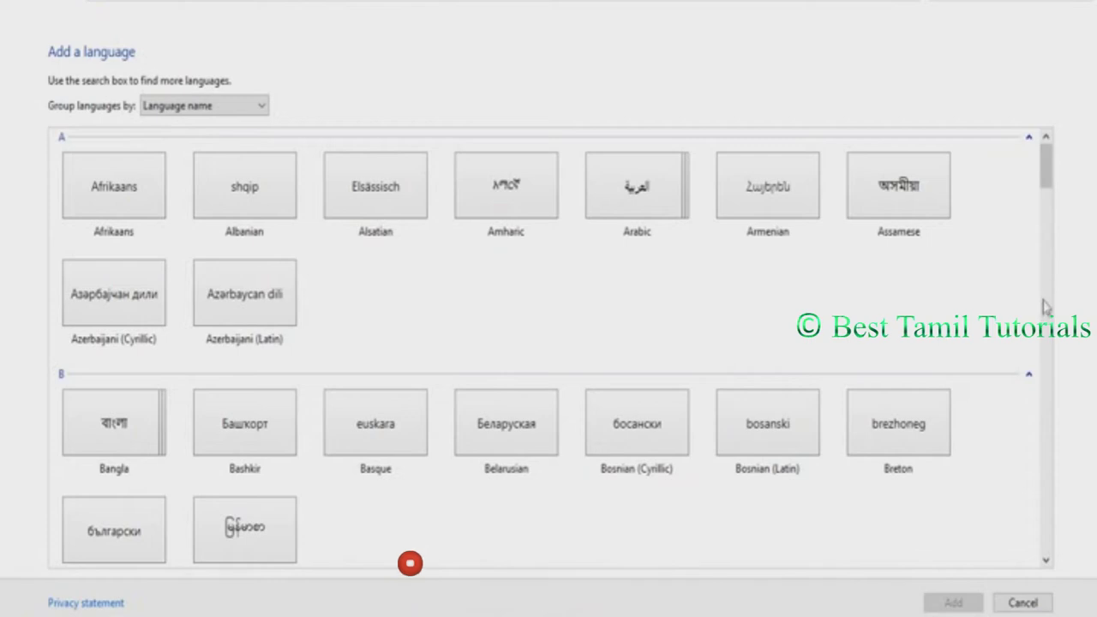
left_click_drag(1045, 176, 1080, 474)
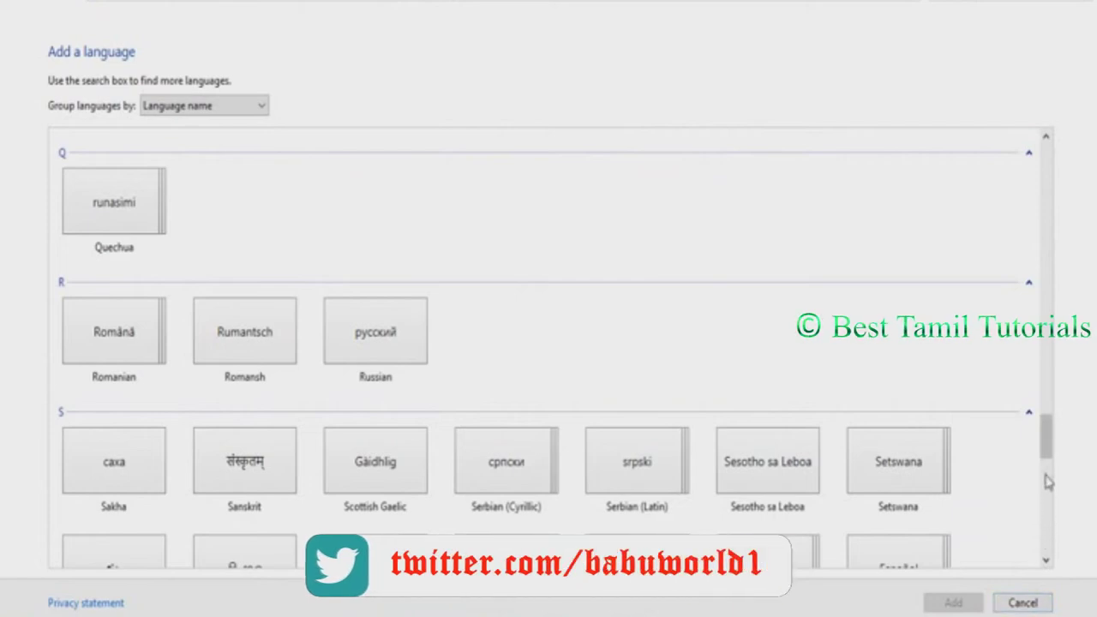
left_click_drag(1045, 457, 1047, 504)
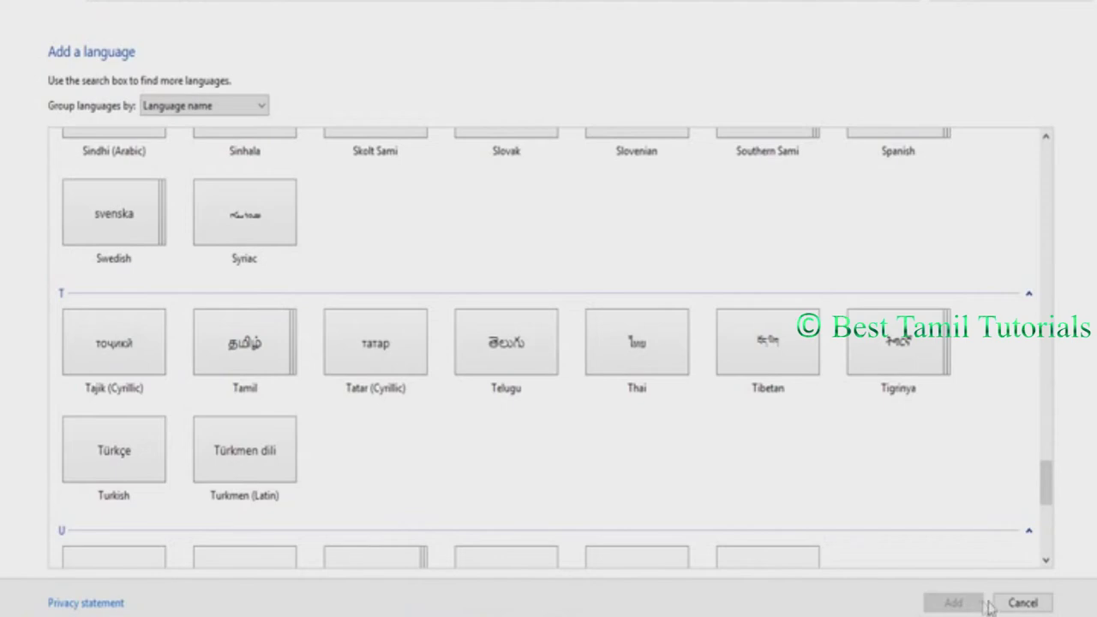
left_click(1020, 602)
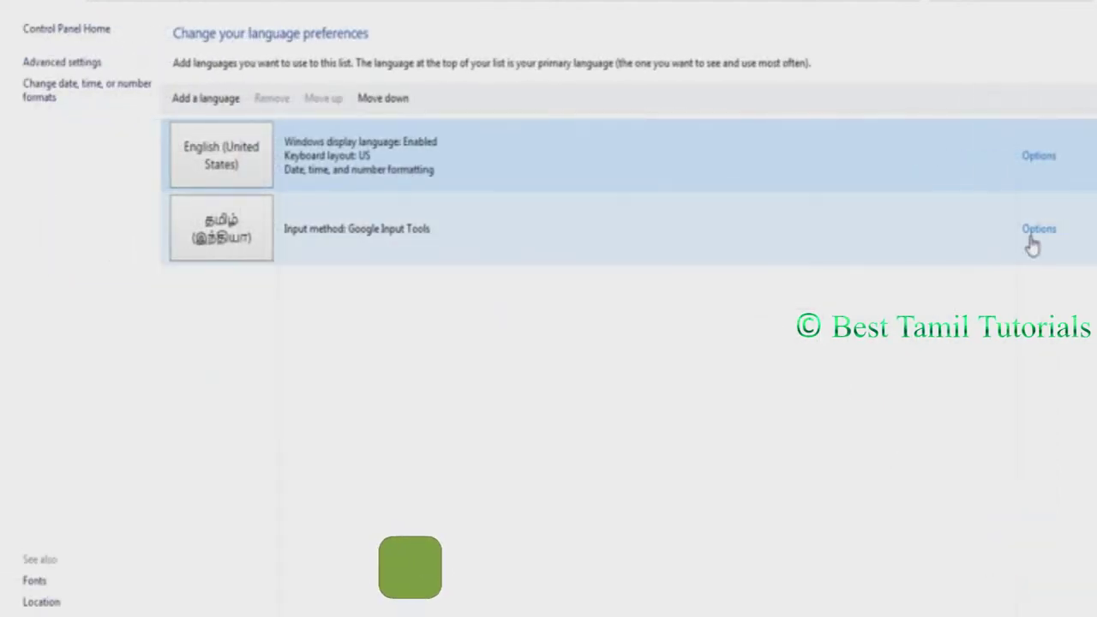
Review the Tamil language options and close them without changes.
left_click(1036, 233)
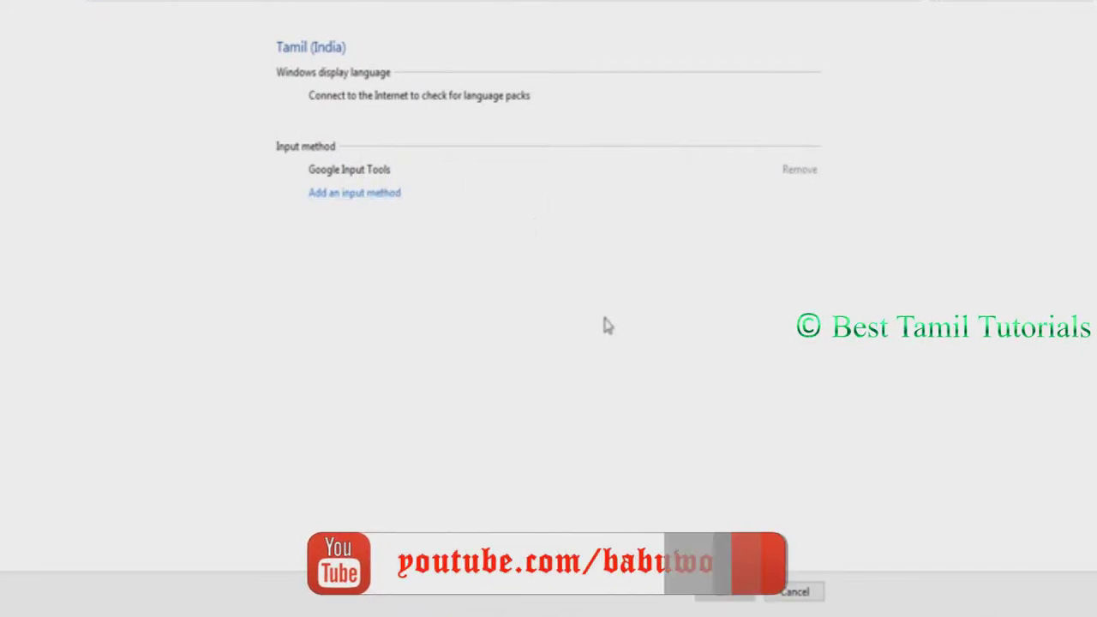
left_click(794, 591)
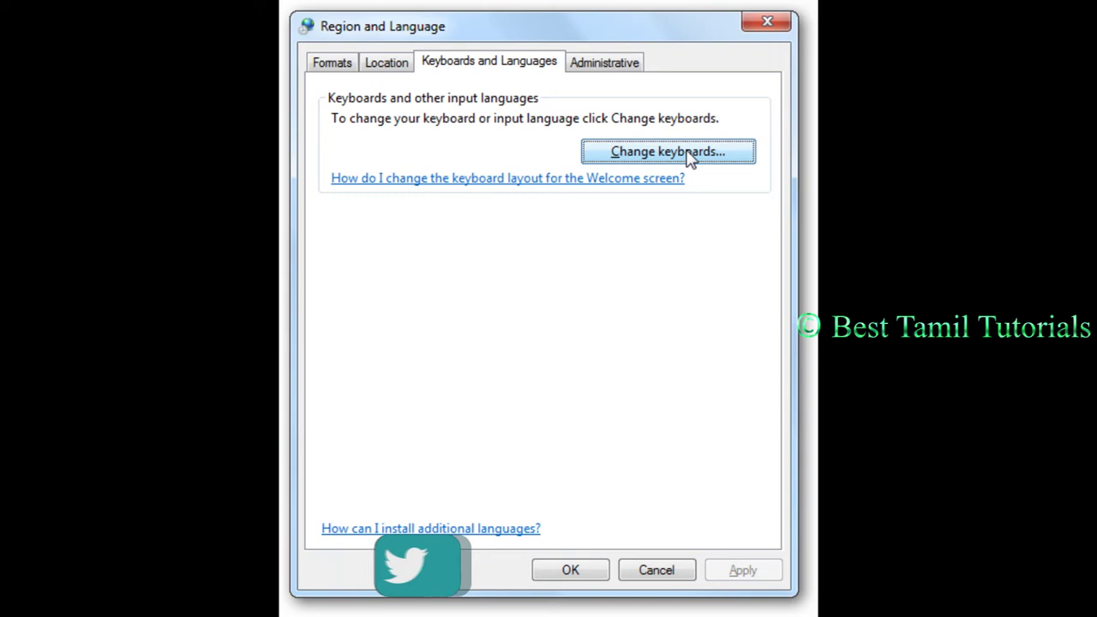
Go to Change keyboards, then to Add... in Text Services and Input Languages.
left_click(690, 159)
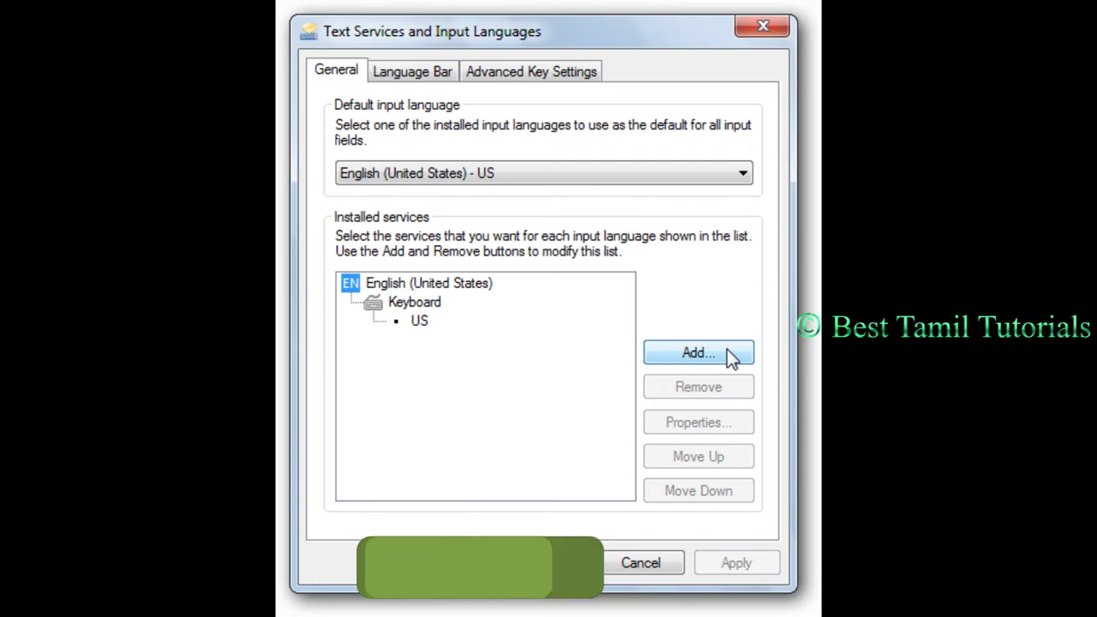
left_click(727, 351)
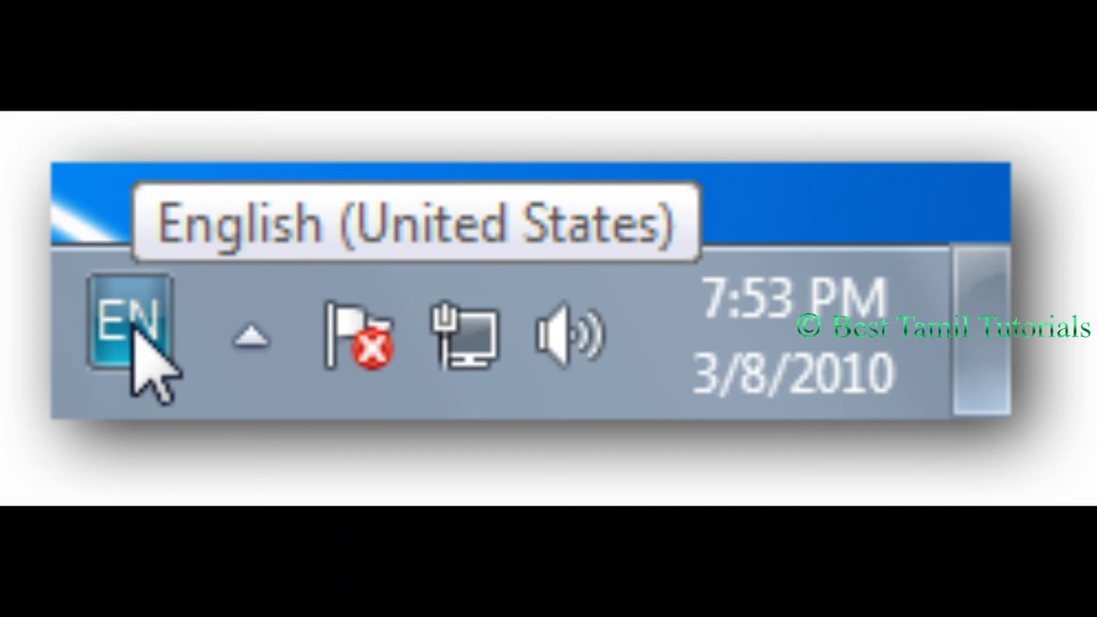
Check the taskbar language list for Tamil (India), then toggle input language with Win+Space.
left_click(130, 321)
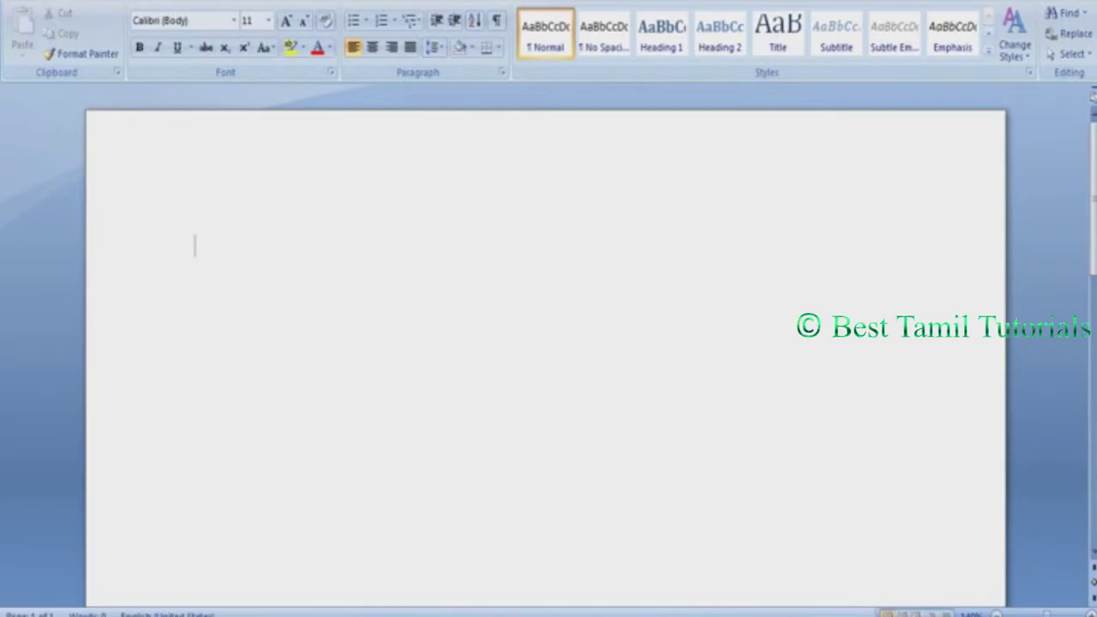
key("super+space")
key("super+space")
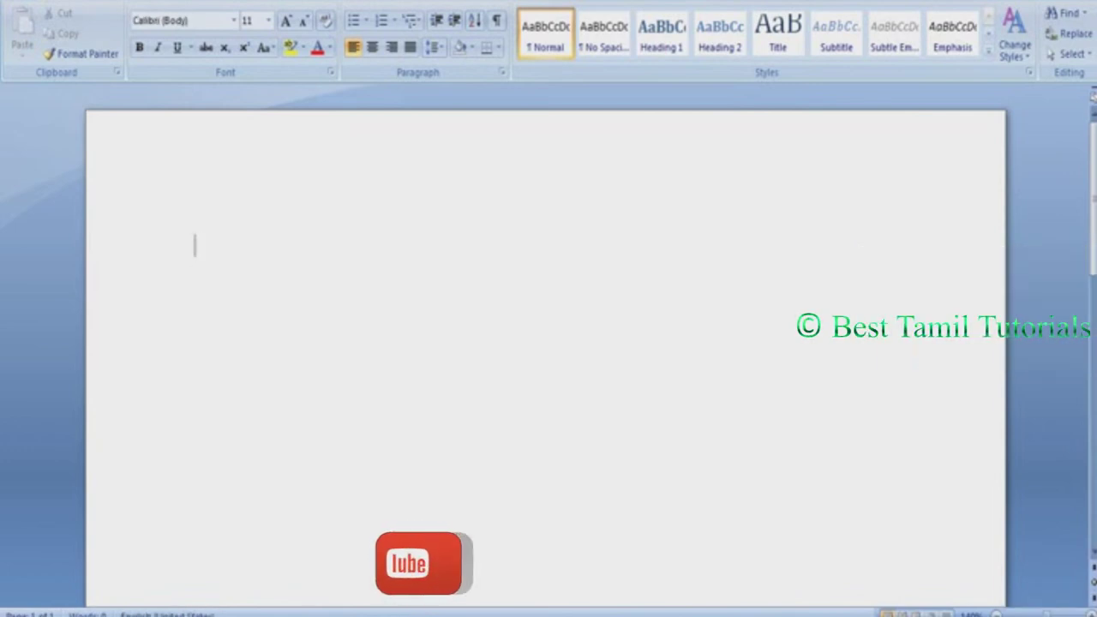
Switch to Tamil Google Input Tools and type 'an ungal baabu pesukireen', picking பேசுகிறேன்.
key("super+space")
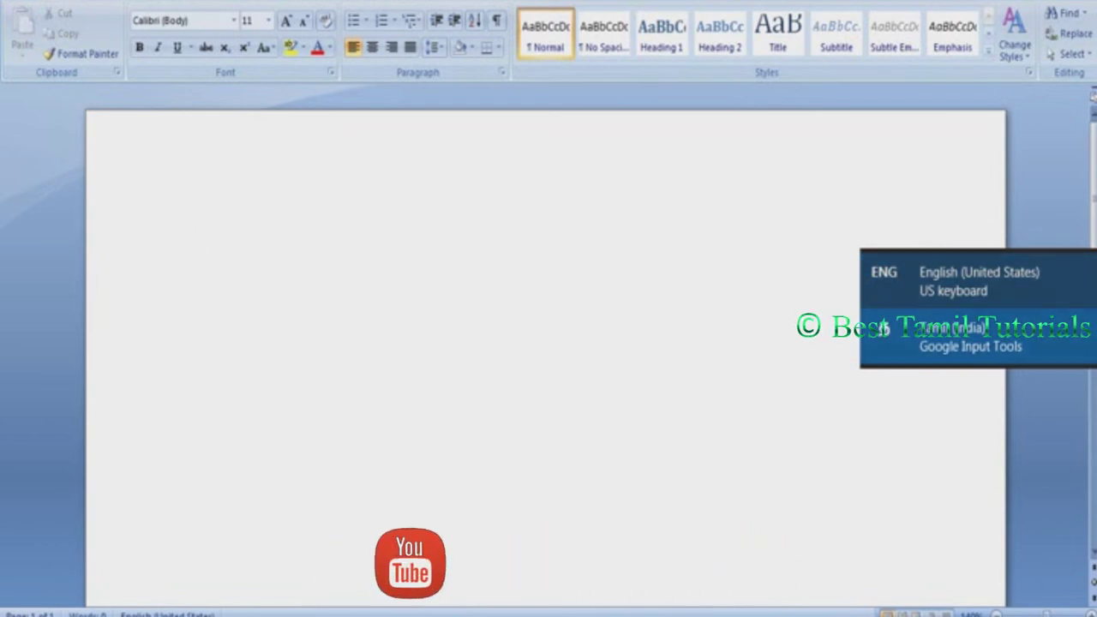
key("super+space")
key("super+space")
key("super+space")
key("super+space")
key("super+space")
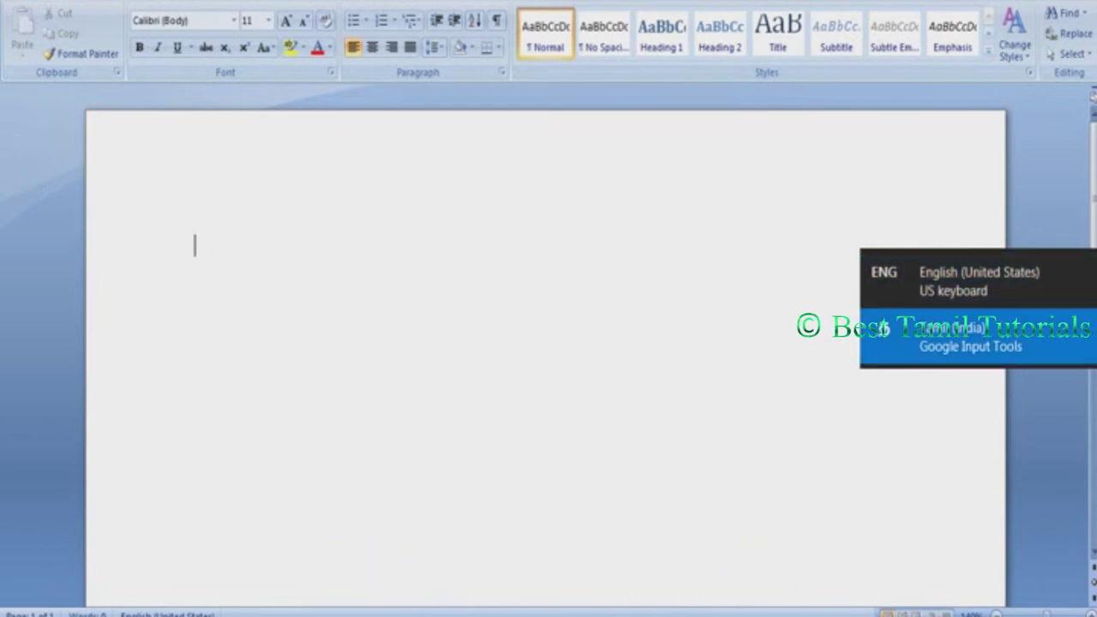
key("super+space")
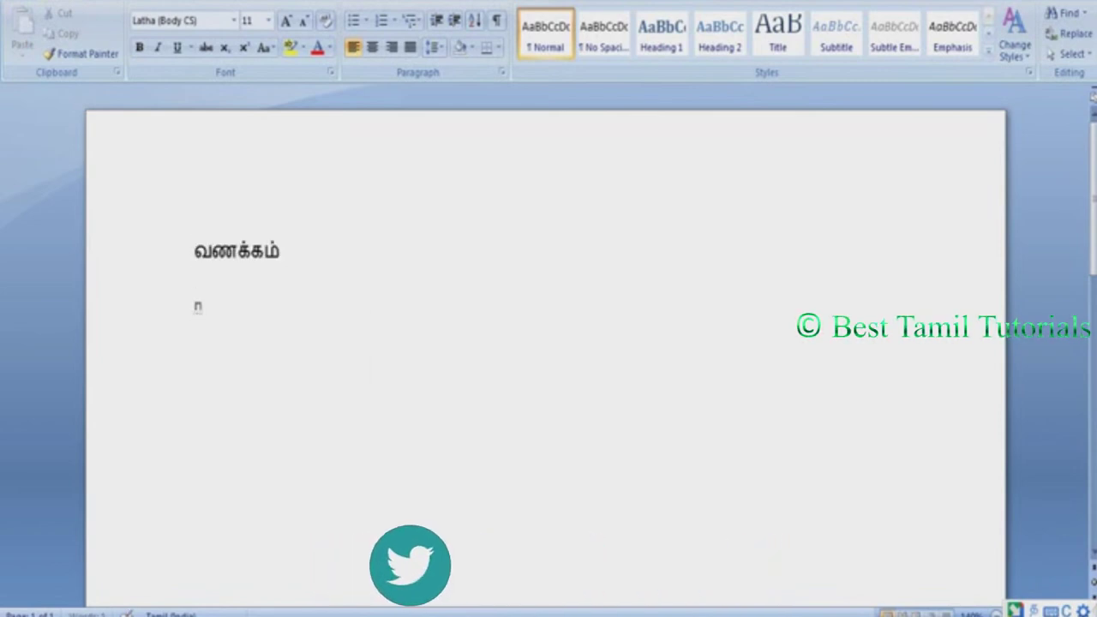
type("an ungal ")
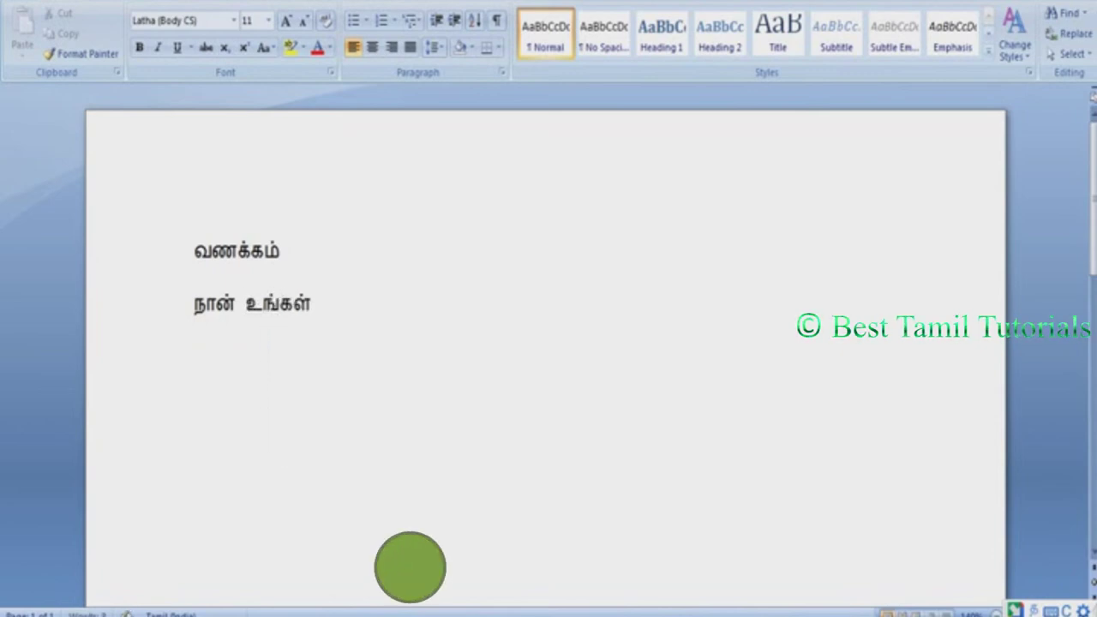
type("baabu p")
type("esukiree")
type("n")
key("BackSpace")
key("BackSpace")
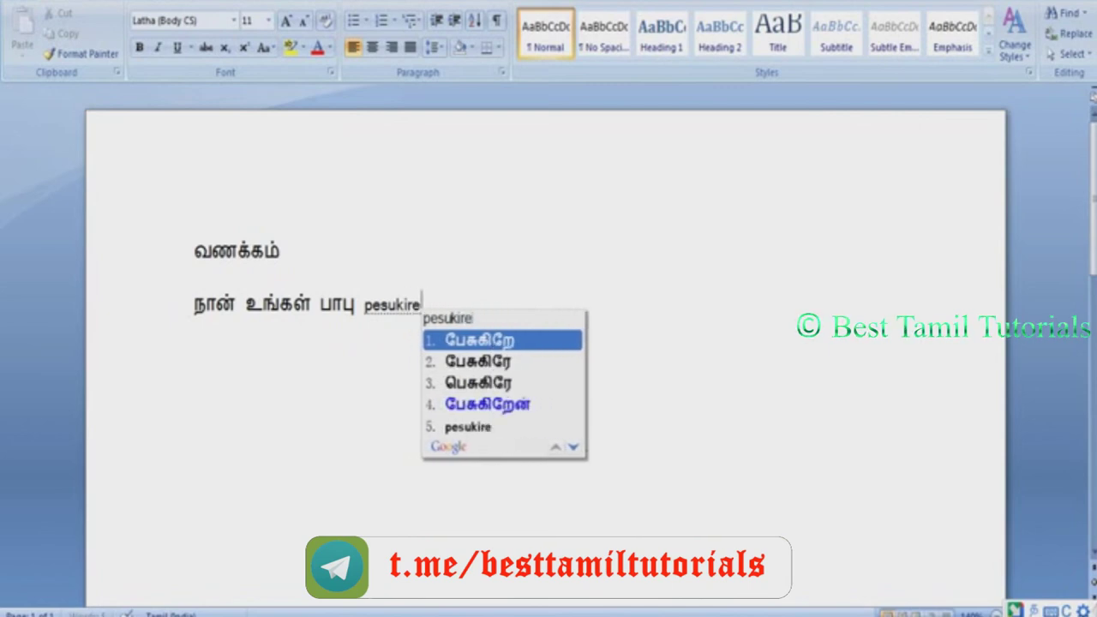
key("4")
Switch back to English and end the sentence with a period.
key("super+space")
type(".")
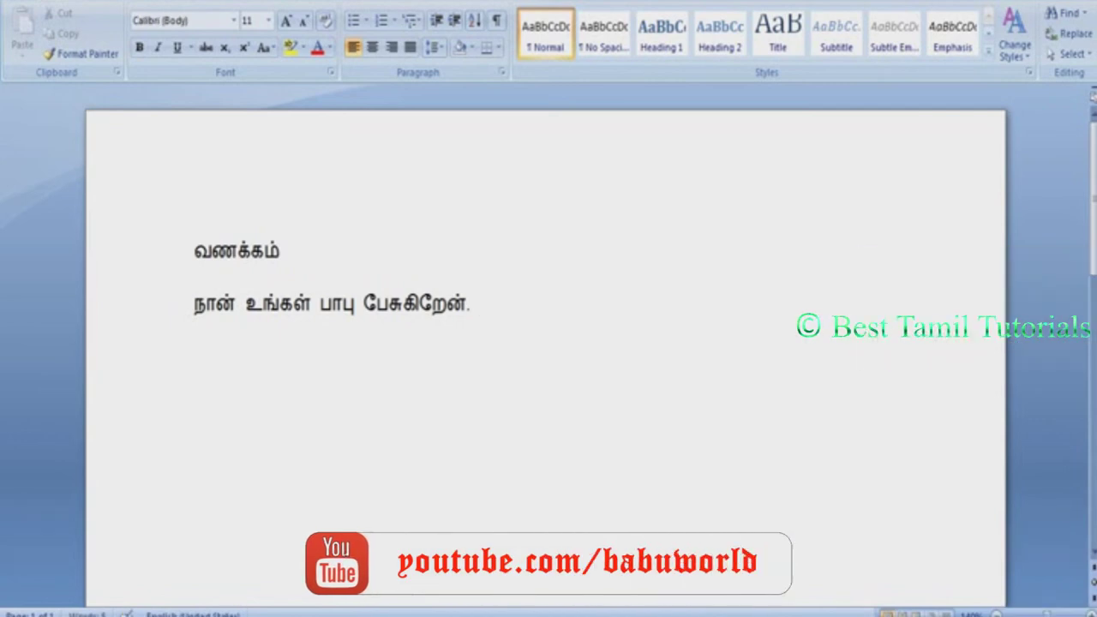
left_click(592, 370)
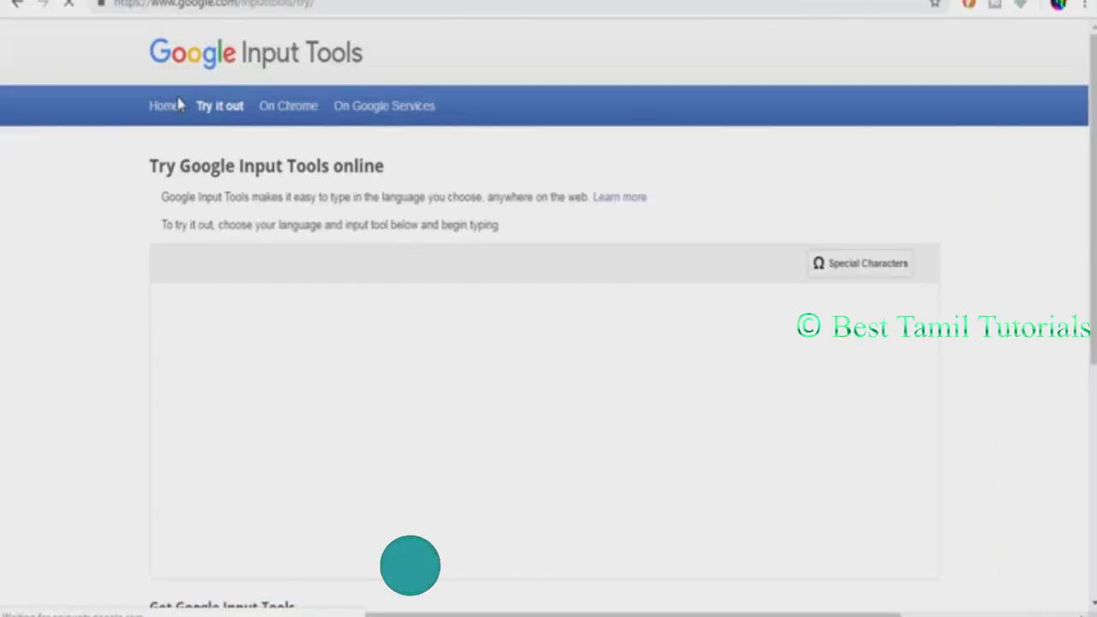
Go to Google's home page and type 'ulanthai' in the search box.
left_click(287, 107)
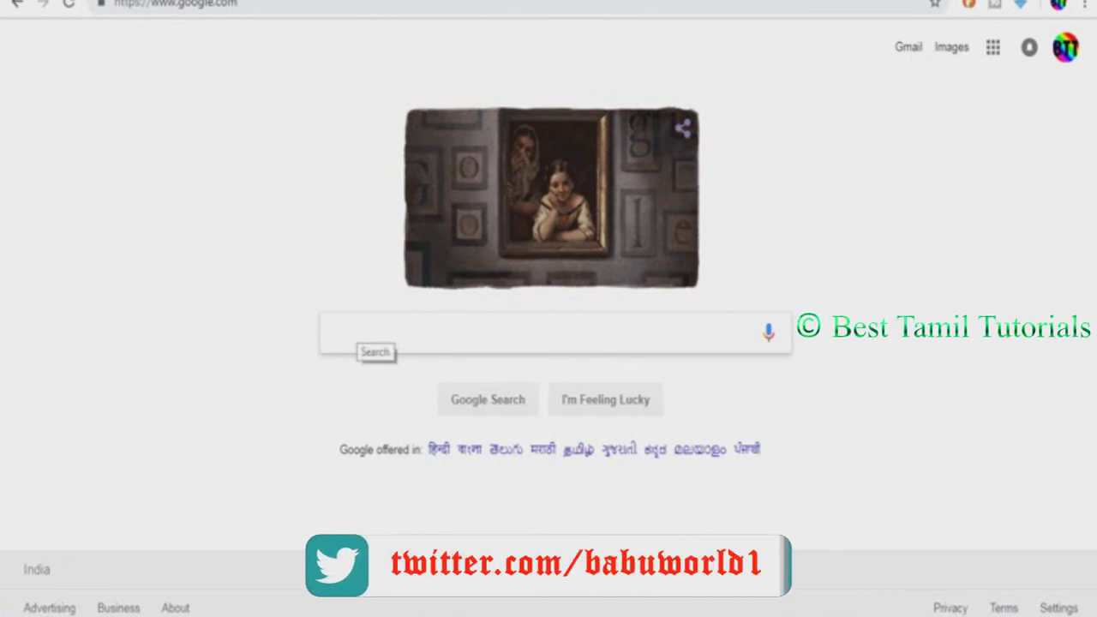
type("ulanthai")
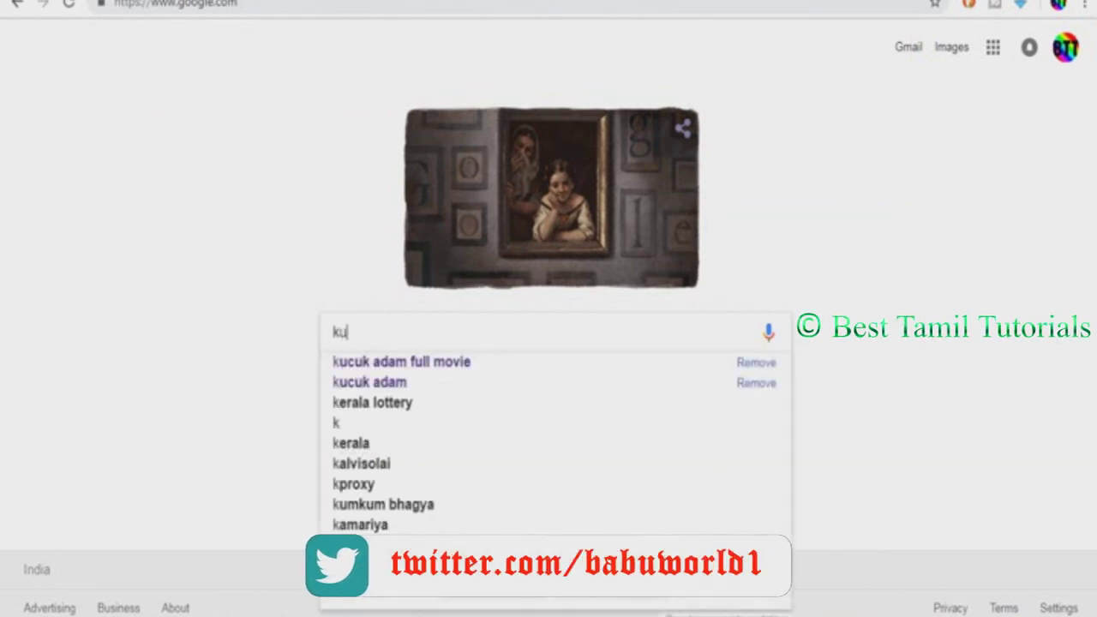